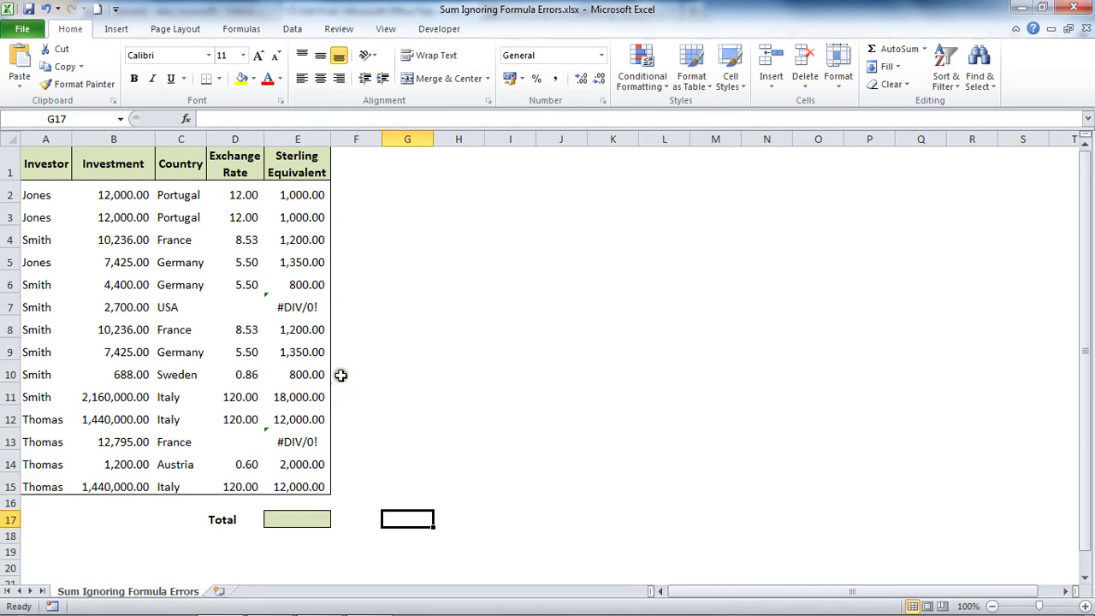
# Examine the #DIV/0! cells E7 and E13 alongside the Exchange Rate cells and the Sterling Equivalent range E2:E15.
pyautogui.click(306, 304)
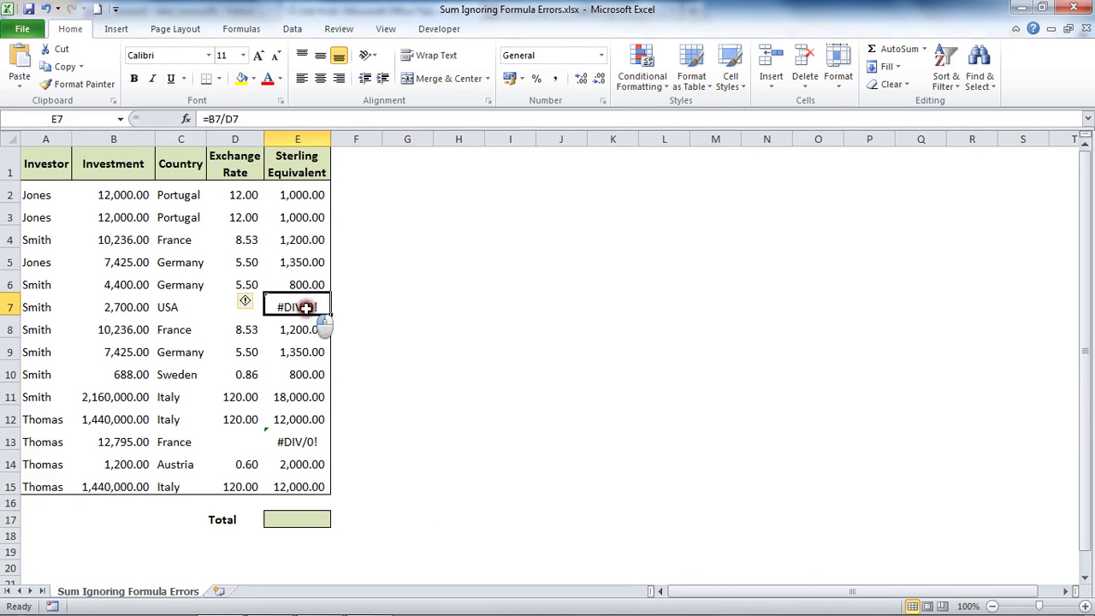
pyautogui.click(299, 438)
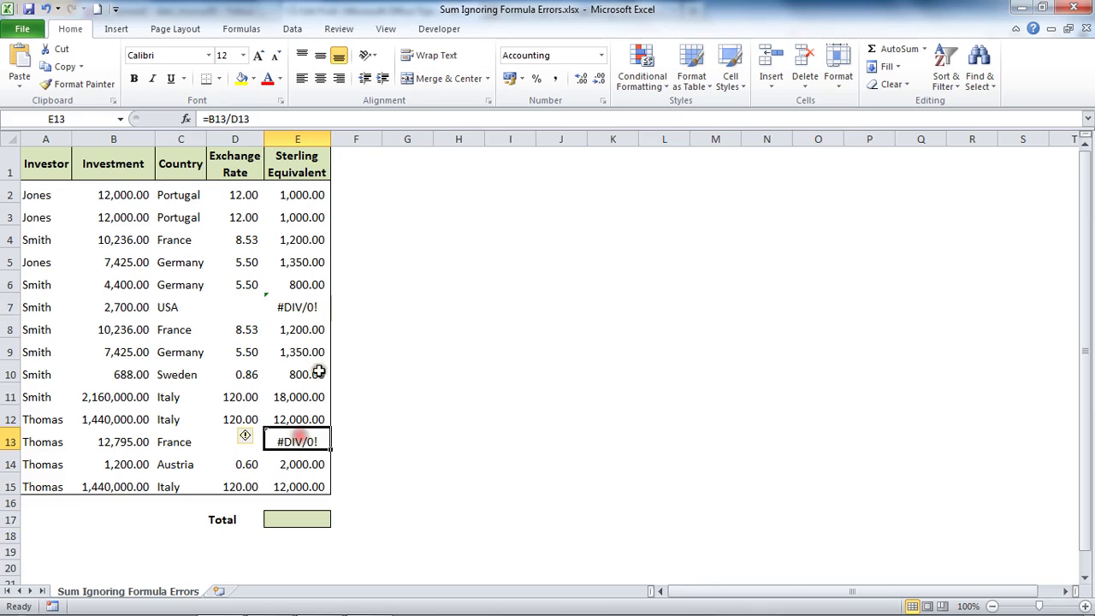
pyautogui.click(298, 308)
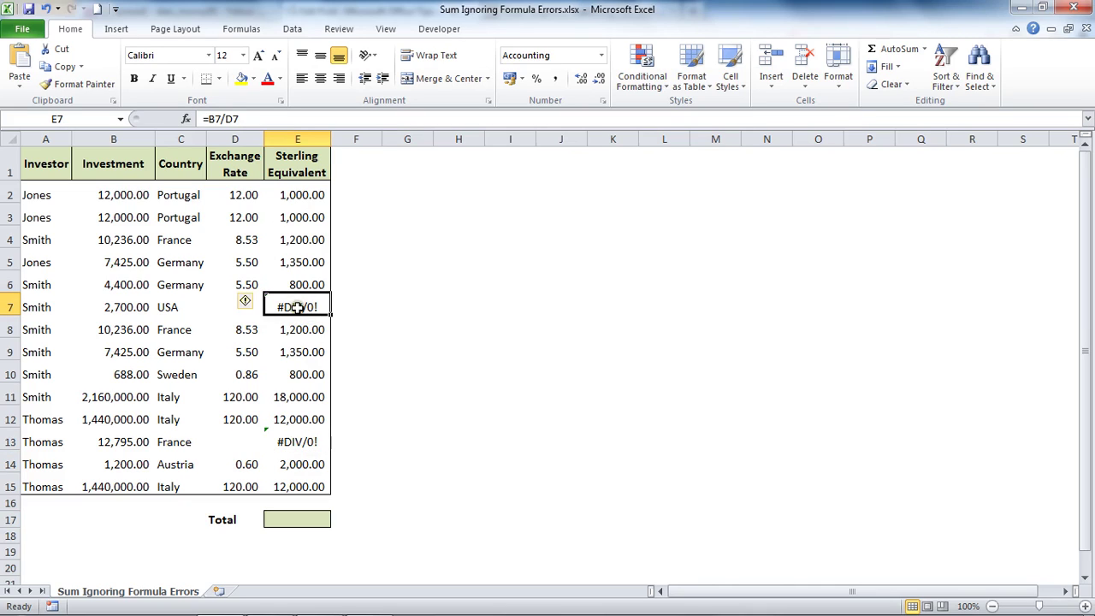
pyautogui.click(301, 329)
pyautogui.click(245, 303)
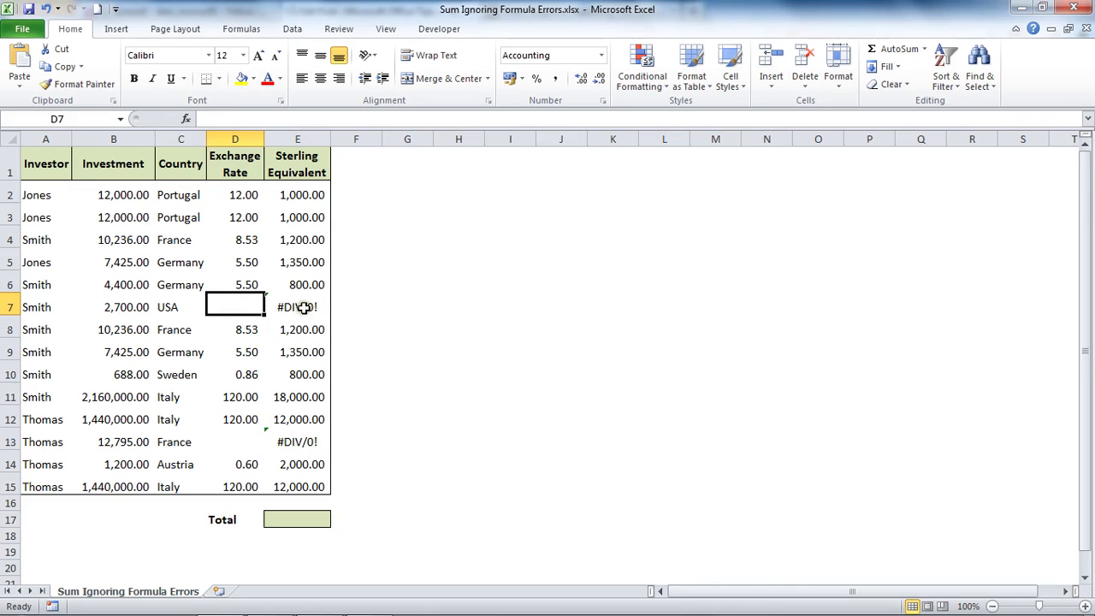
pyautogui.click(304, 307)
pyautogui.click(313, 442)
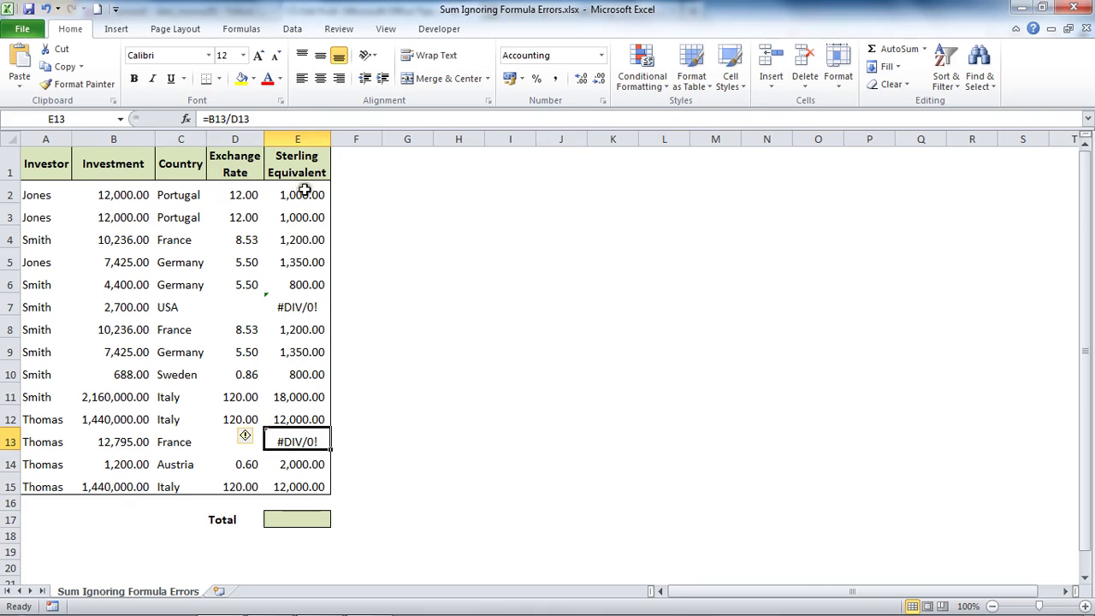
pyautogui.moveTo(304, 192); pyautogui.dragTo(303, 487)
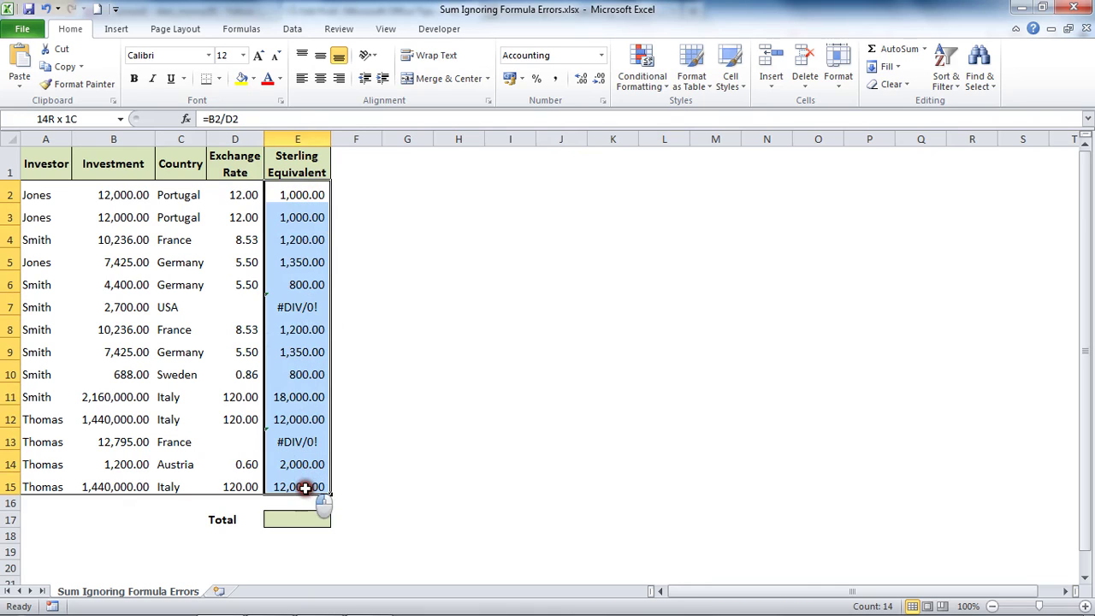
pyautogui.click(244, 358)
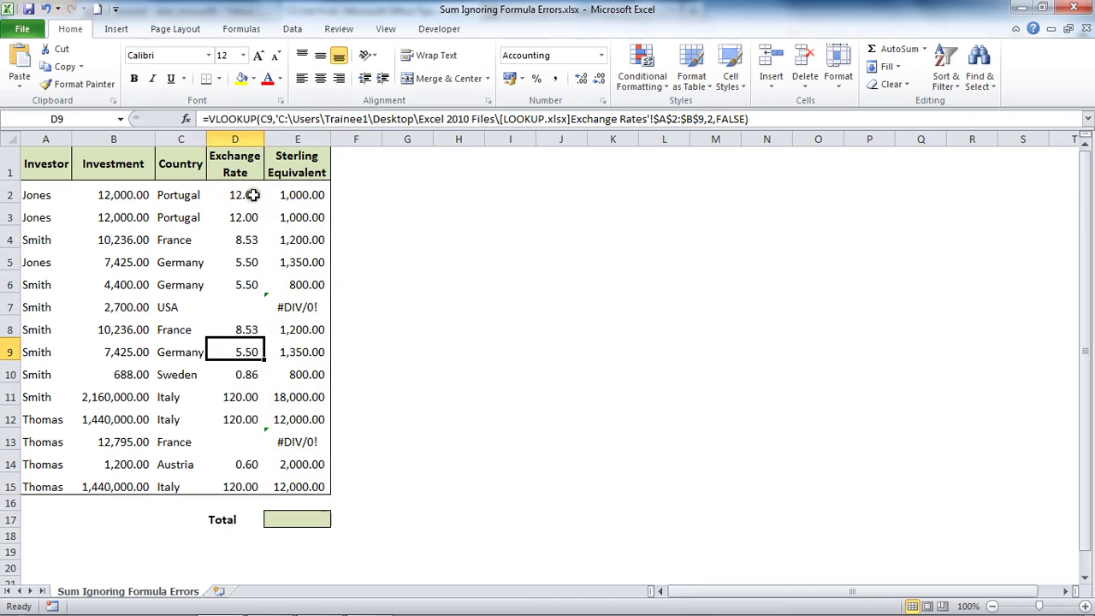
pyautogui.click(280, 303)
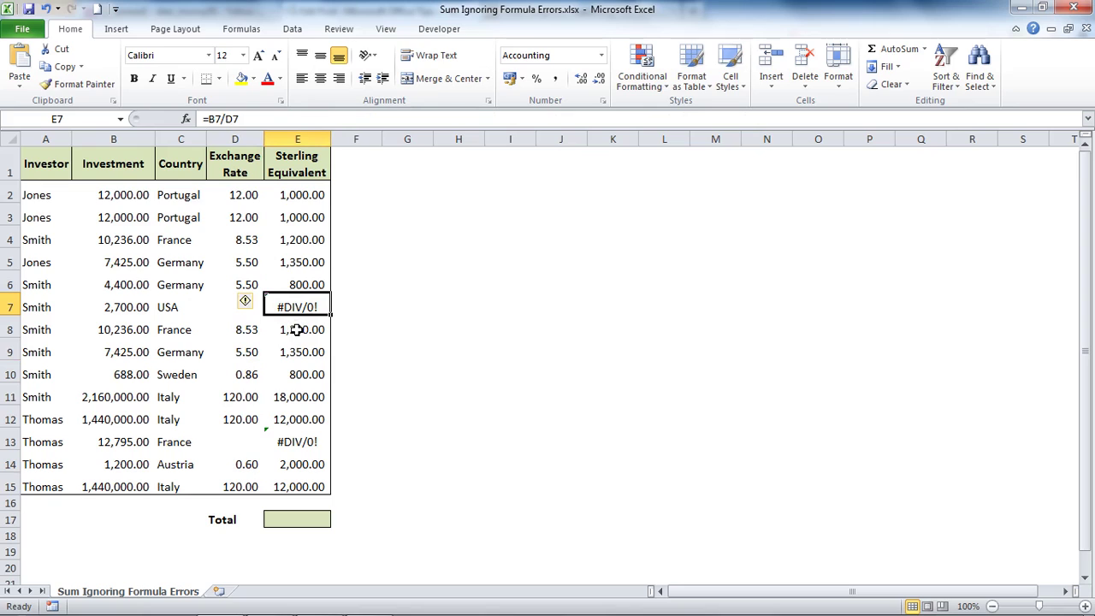
# Check the formulas in the Sterling Equivalent column cell by cell from E2 down to E15, returning to E7.
pyautogui.click(299, 193)
pyautogui.click(301, 211)
pyautogui.click(303, 240)
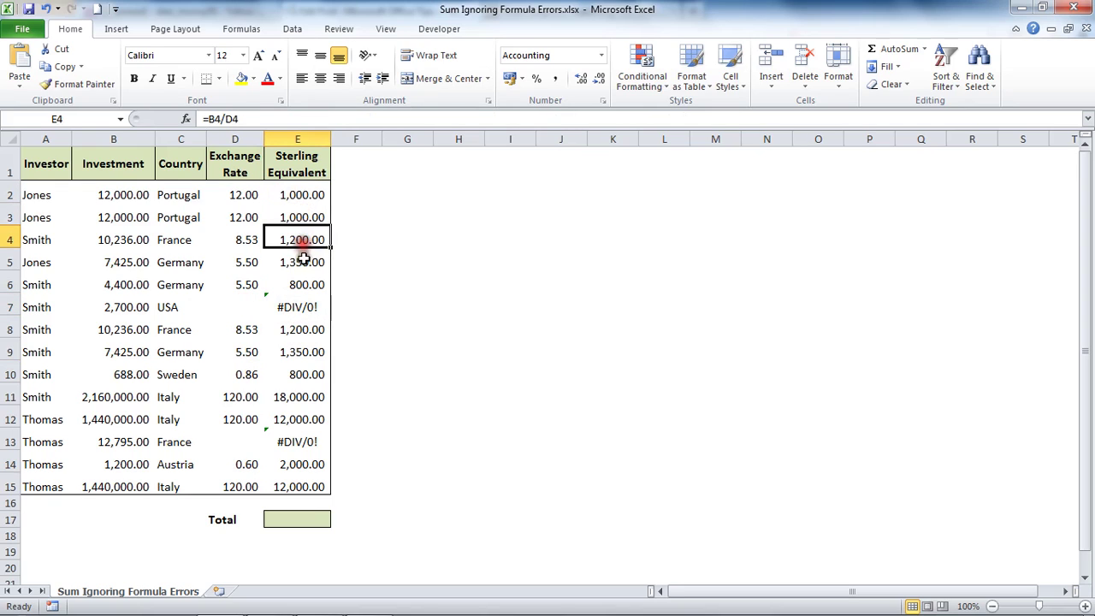
pyautogui.click(305, 262)
pyautogui.click(303, 285)
pyautogui.click(305, 306)
pyautogui.click(306, 330)
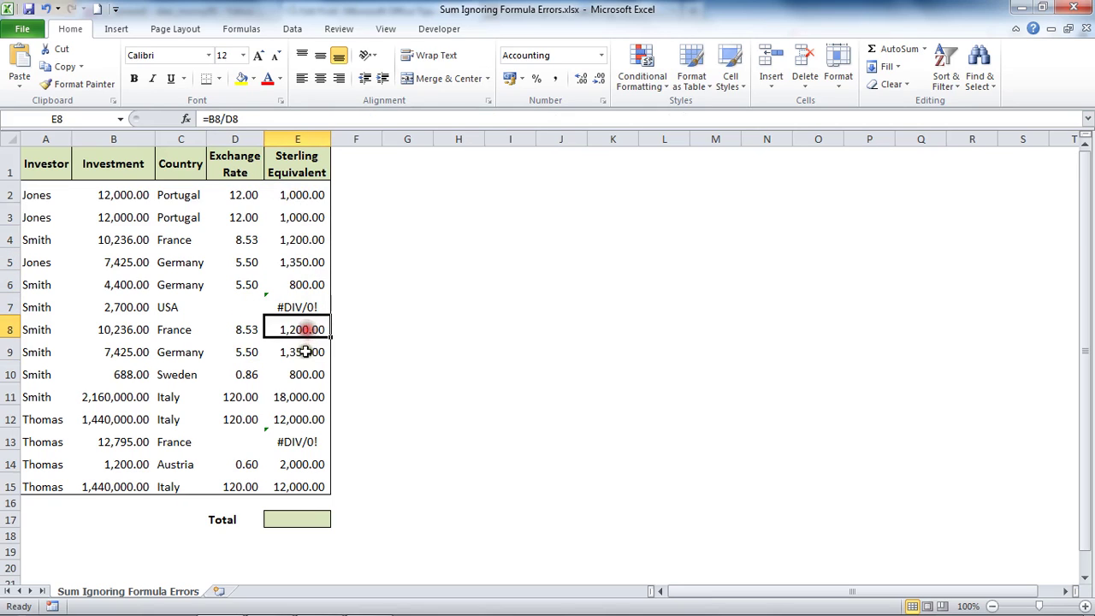
pyautogui.click(306, 351)
pyautogui.click(304, 374)
pyautogui.click(304, 397)
pyautogui.click(301, 419)
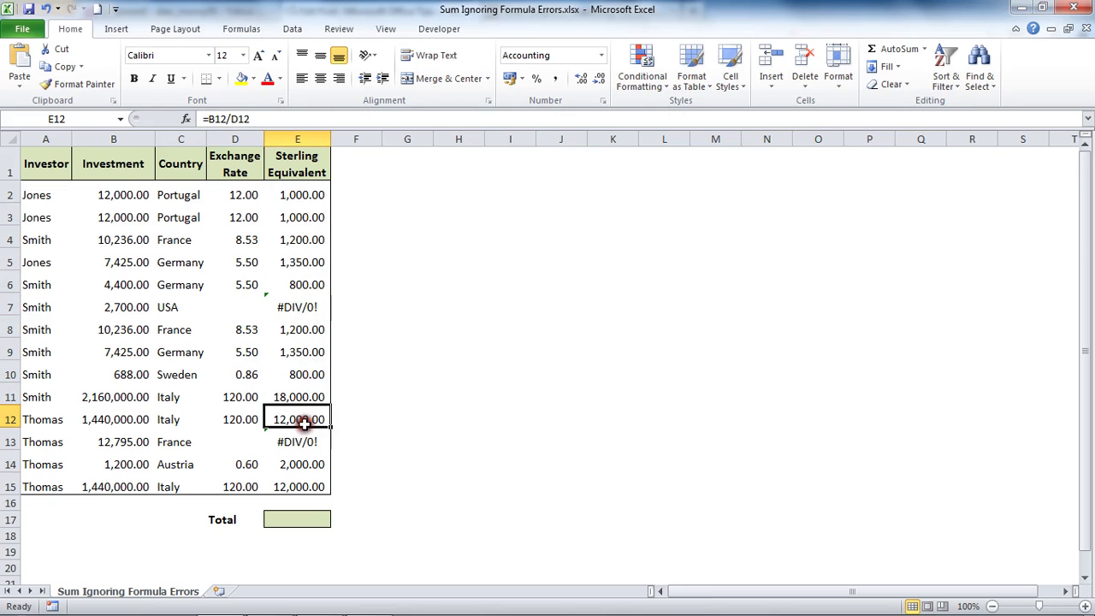
pyautogui.click(302, 442)
pyautogui.click(303, 464)
pyautogui.click(309, 485)
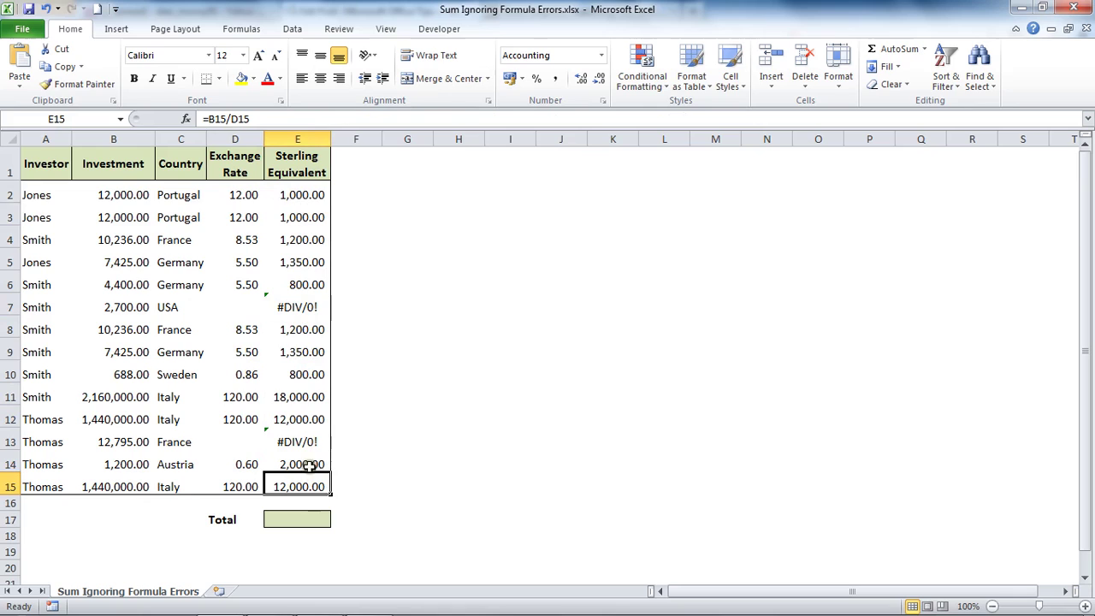
pyautogui.click(308, 310)
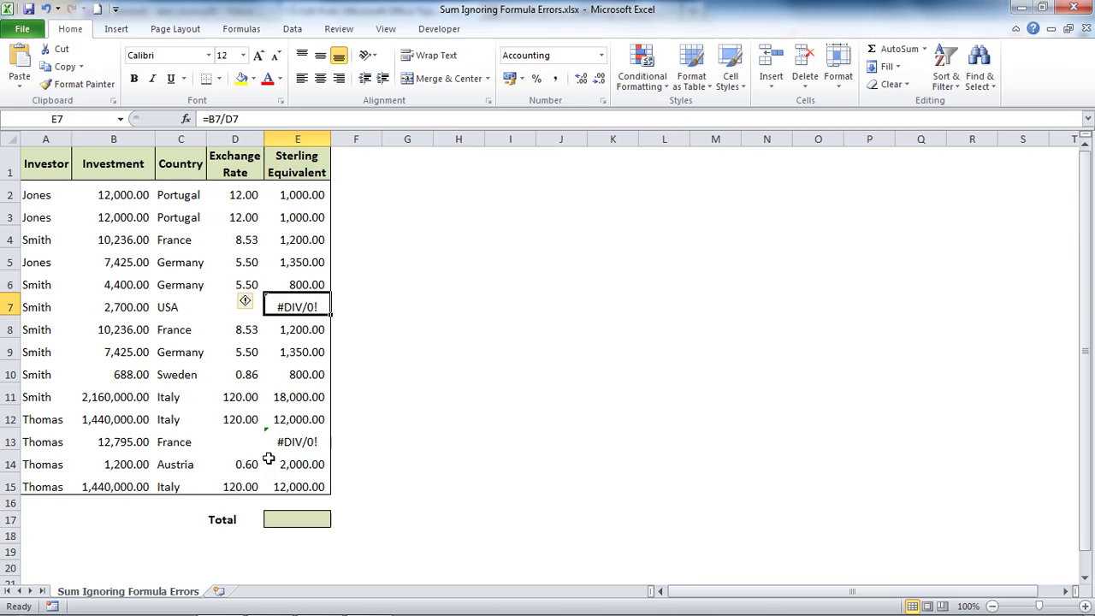
# Begin an AGGREGATE formula in the Total cell E17 with function number 9 (SUM), after reviewing the available functions.
pyautogui.click(295, 520)
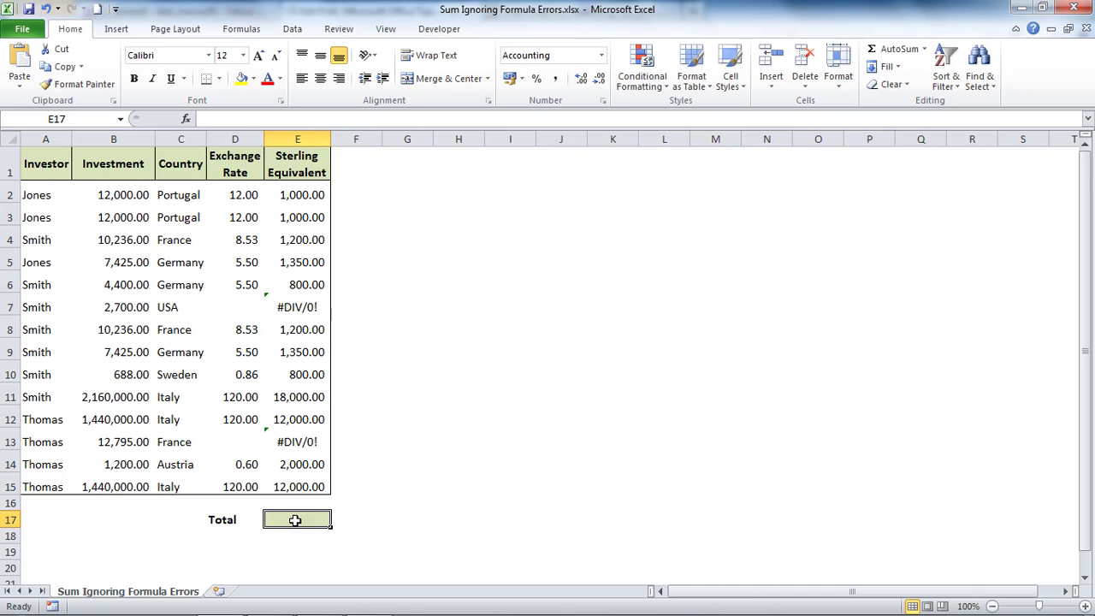
pyautogui.write('=')
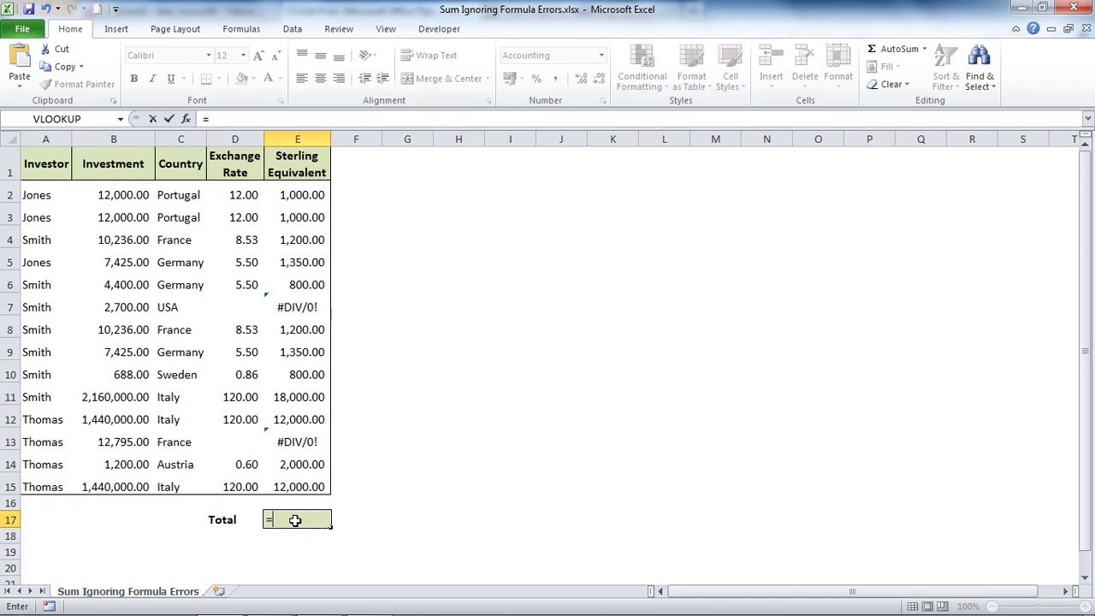
pyautogui.write('aggregate')
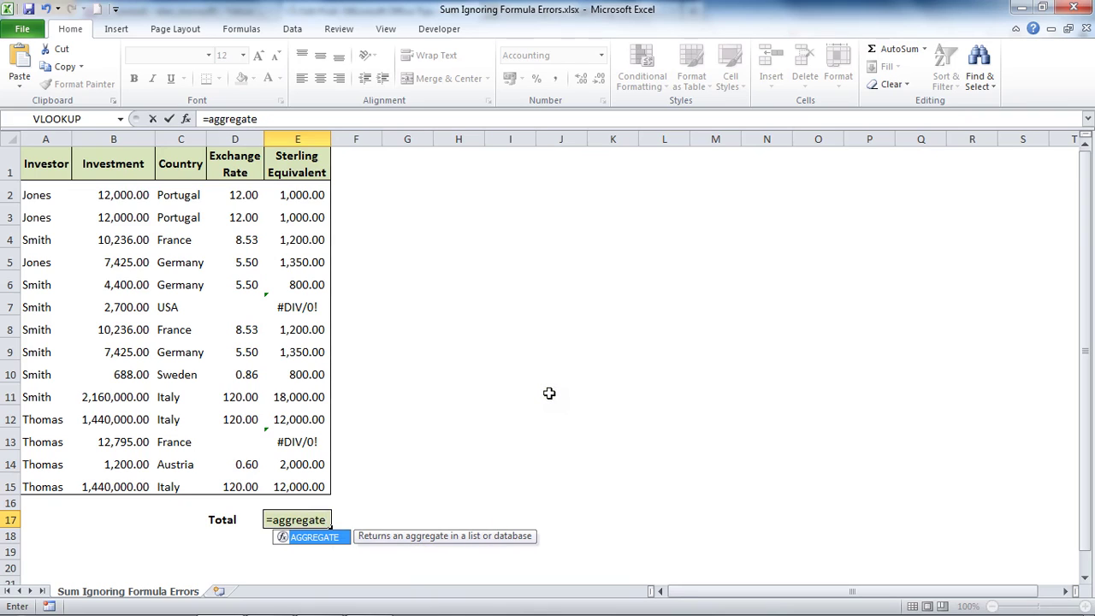
pyautogui.write('(')
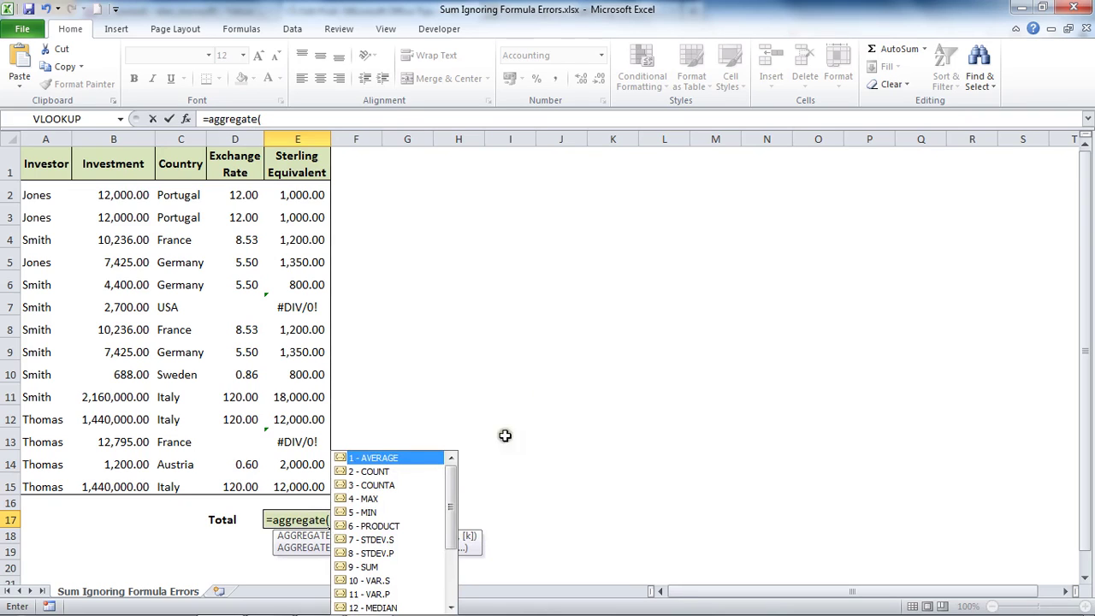
pyautogui.moveTo(454, 508)
pyautogui.mouseDown()
pyautogui.moveTo(455, 585)
pyautogui.moveTo(454, 505)
pyautogui.mouseUp()
pyautogui.moveTo(453, 503); pyautogui.dragTo(454, 563)
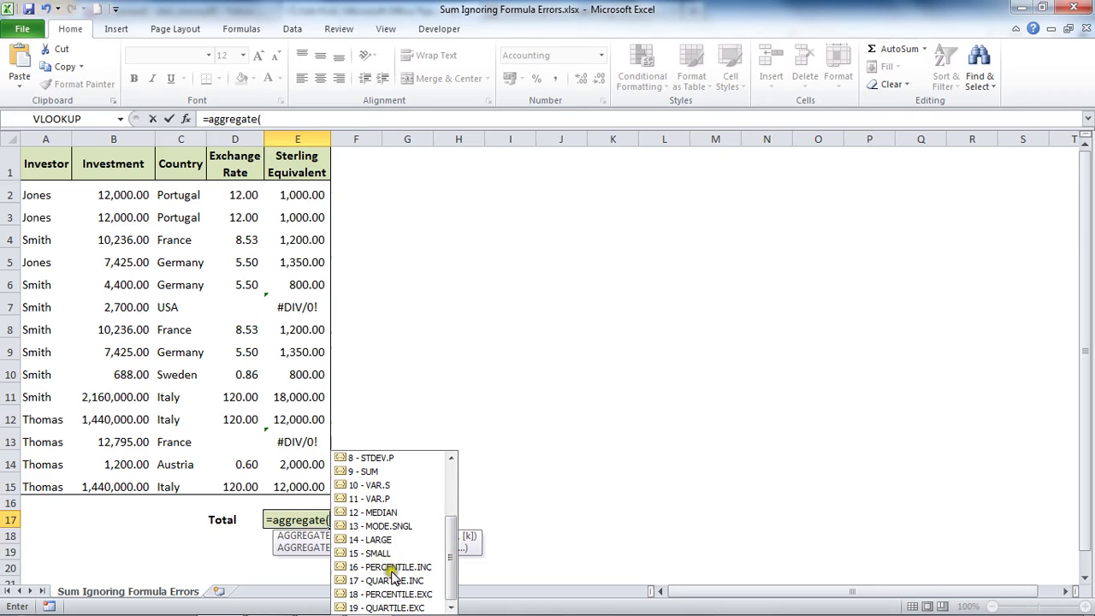
pyautogui.moveTo(449, 561)
pyautogui.mouseDown()
pyautogui.moveTo(452, 575)
pyautogui.moveTo(450, 498)
pyautogui.mouseUp()
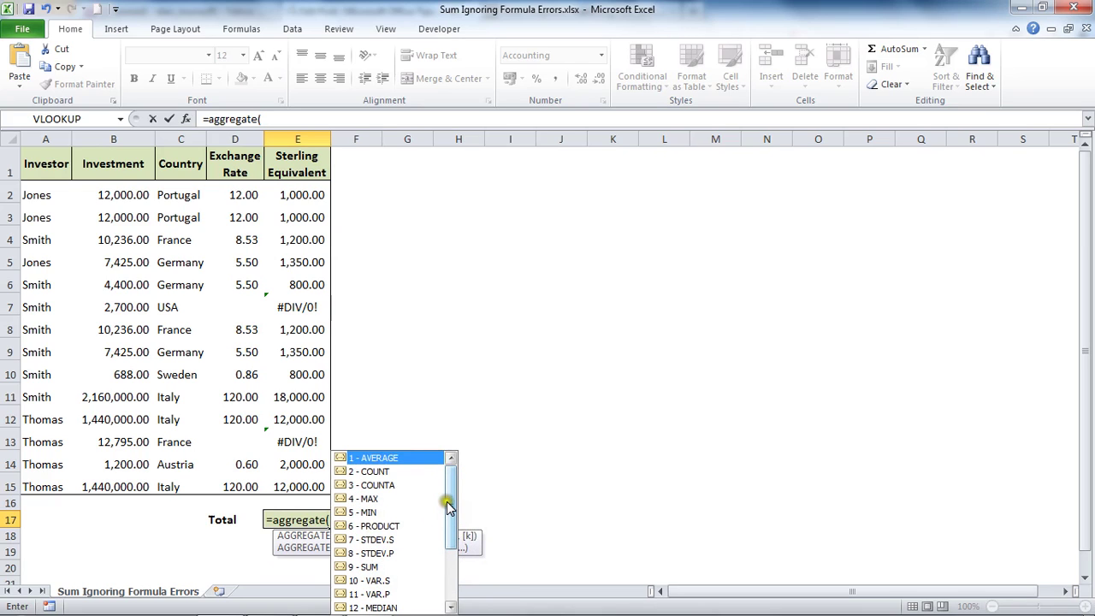
pyautogui.write('9')
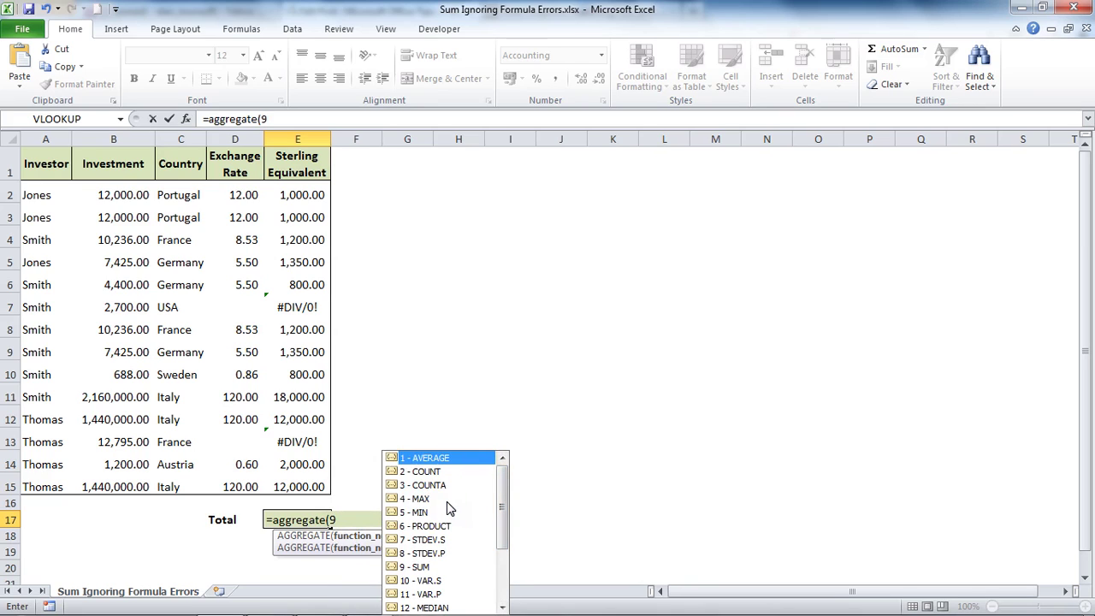
pyautogui.write(',')
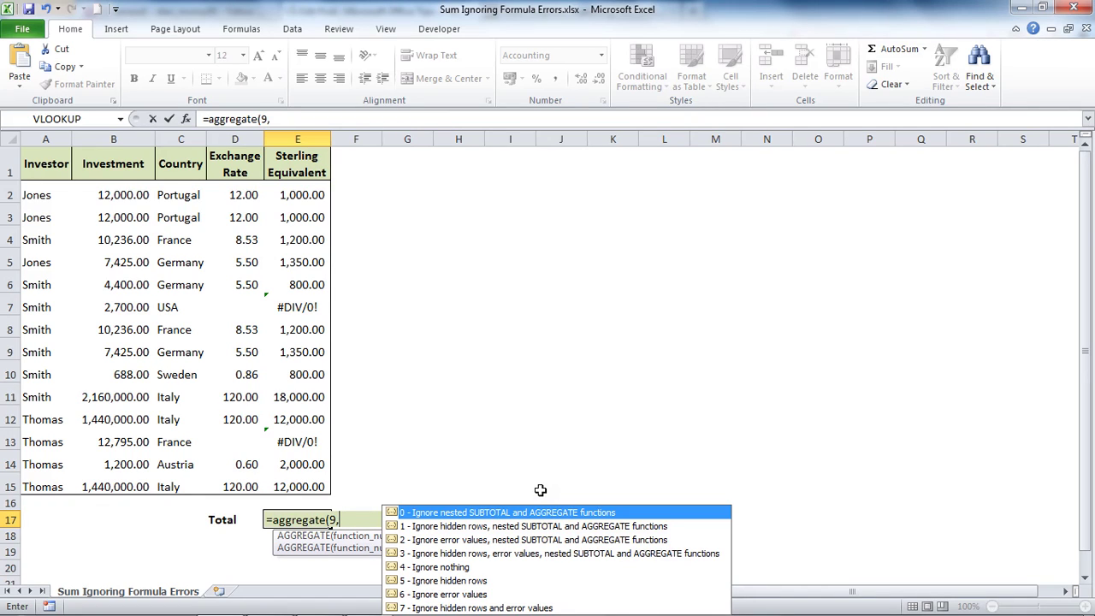
# Complete the E17 formula with option 6 to ignore error values and the range E2:E15.
pyautogui.write('6,')
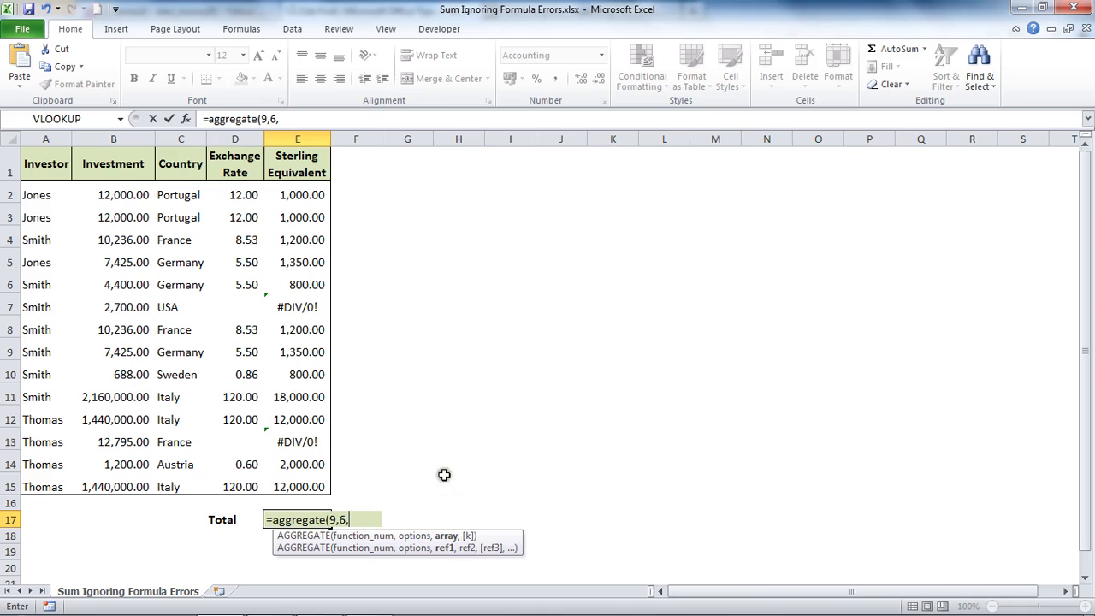
pyautogui.moveTo(299, 196); pyautogui.dragTo(304, 481)
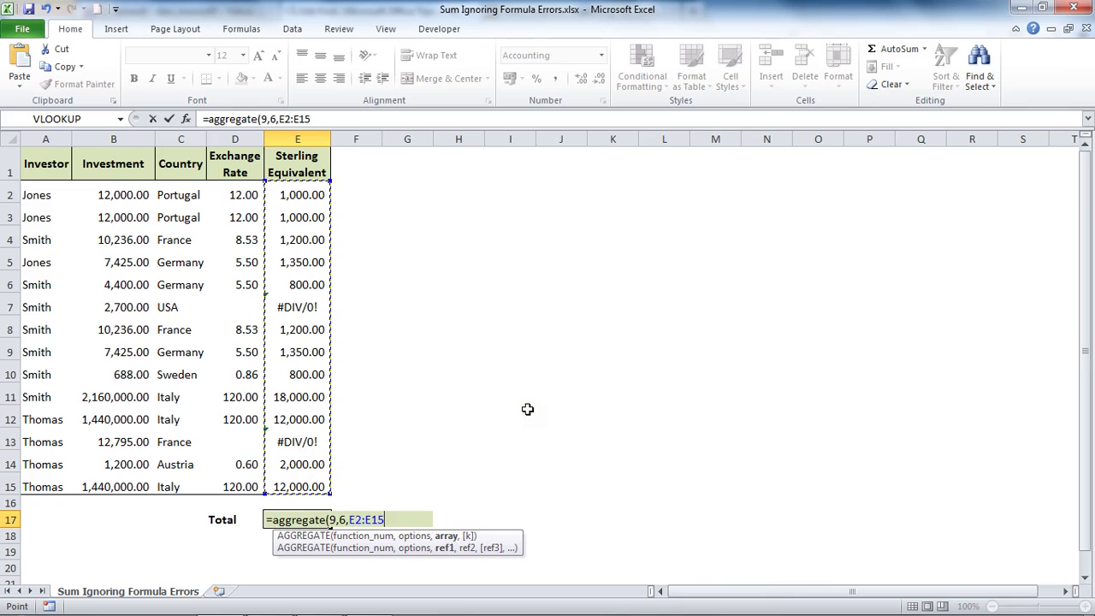
pyautogui.write(')')
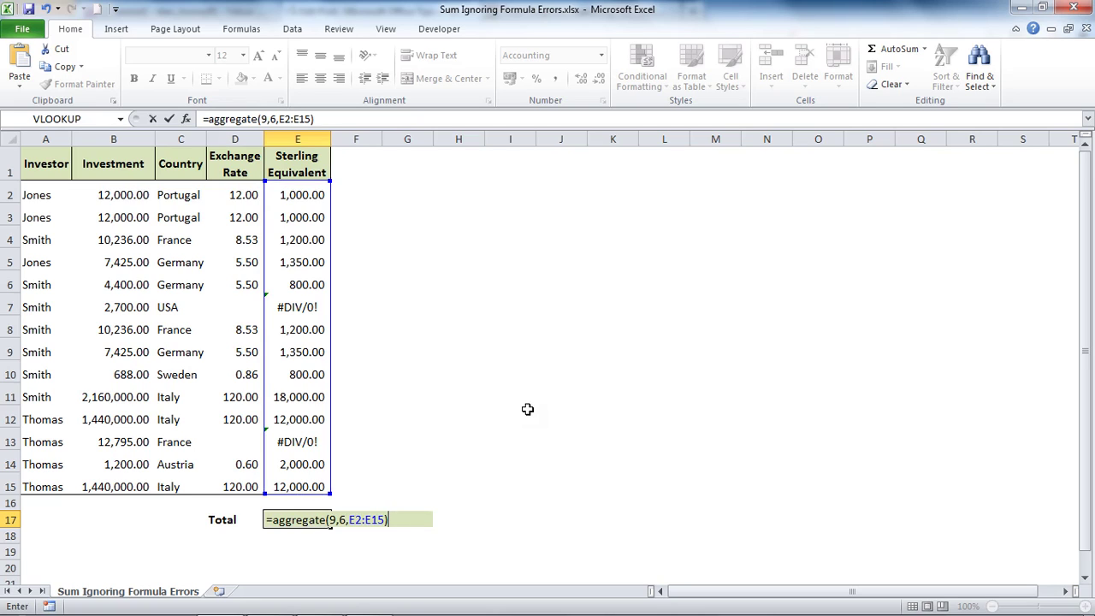
pyautogui.press('Return')
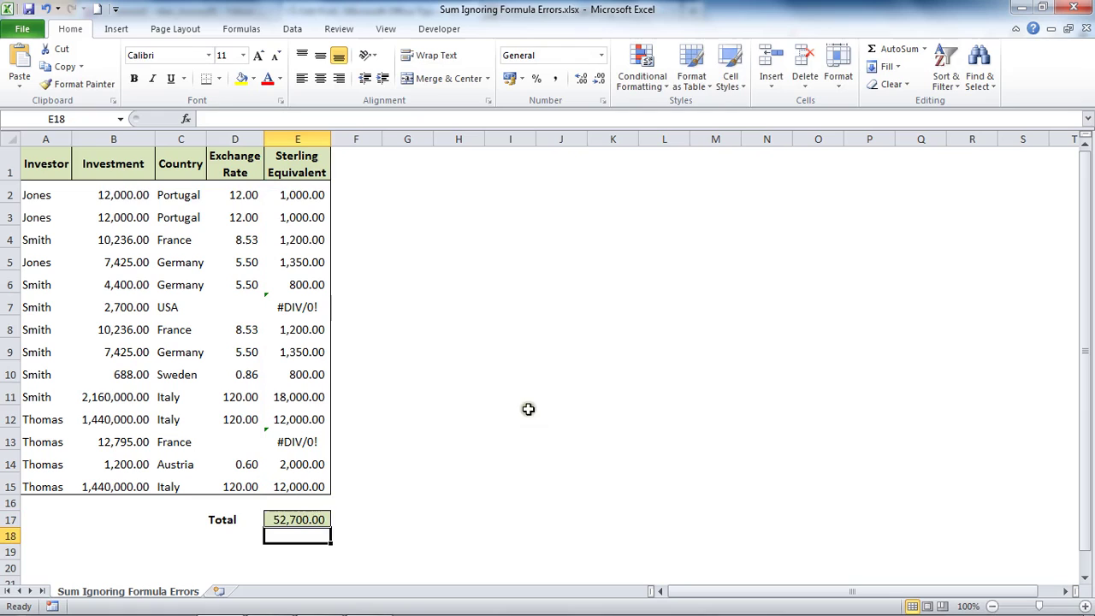
# Change the options argument of the AGGREGATE formula in E17 to 7, ignoring hidden rows and error values.
pyautogui.click(306, 513)
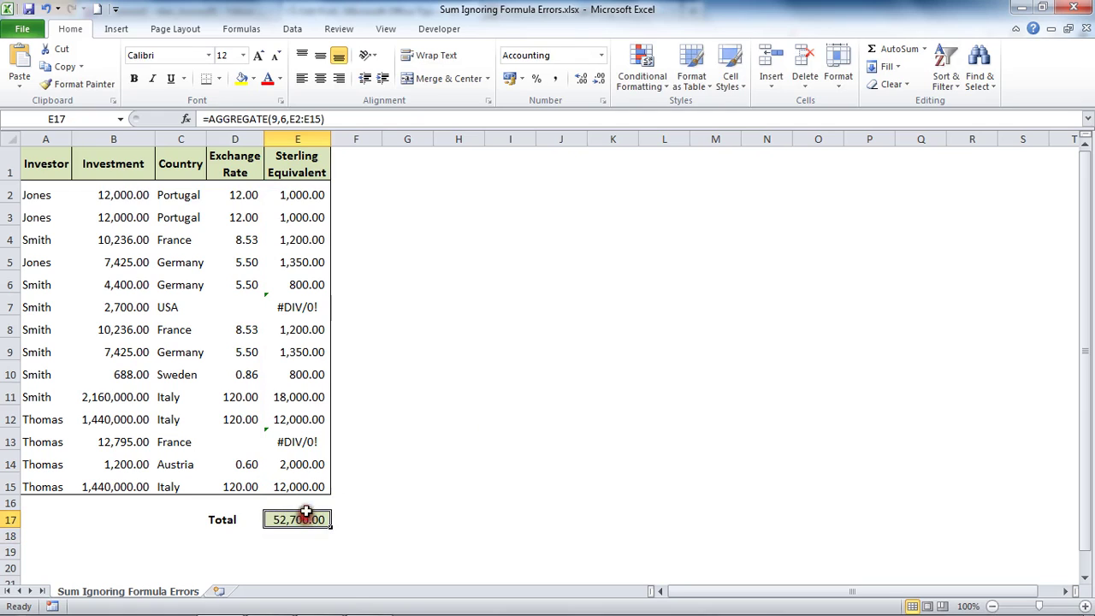
pyautogui.click(311, 301)
pyautogui.click(313, 438)
pyautogui.click(309, 519)
pyautogui.doubleClick(298, 520)
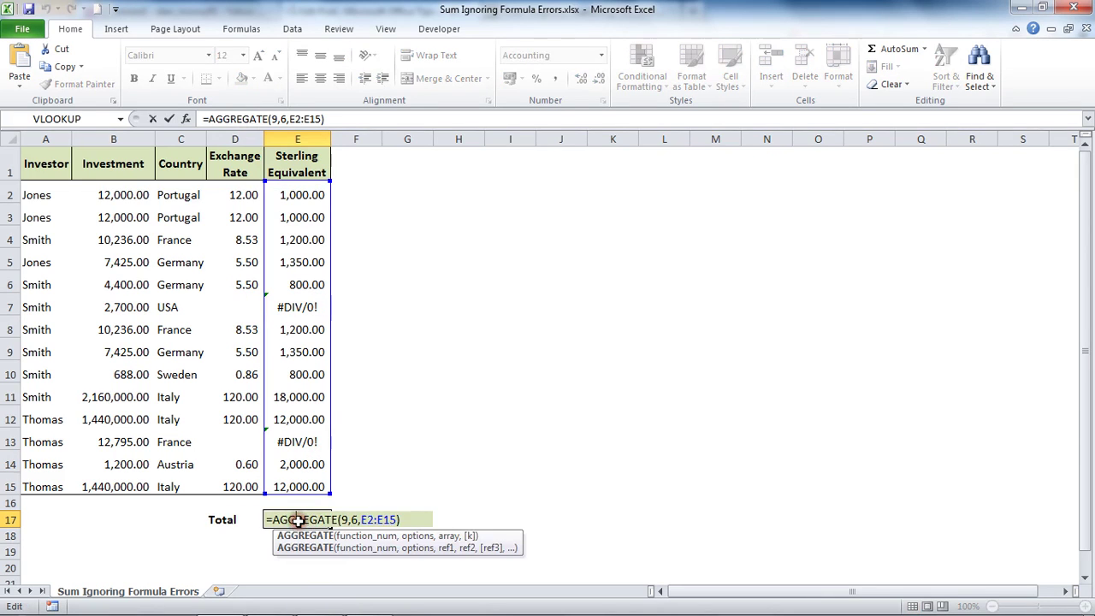
pyautogui.click(355, 520)
pyautogui.doubleClick(354, 520)
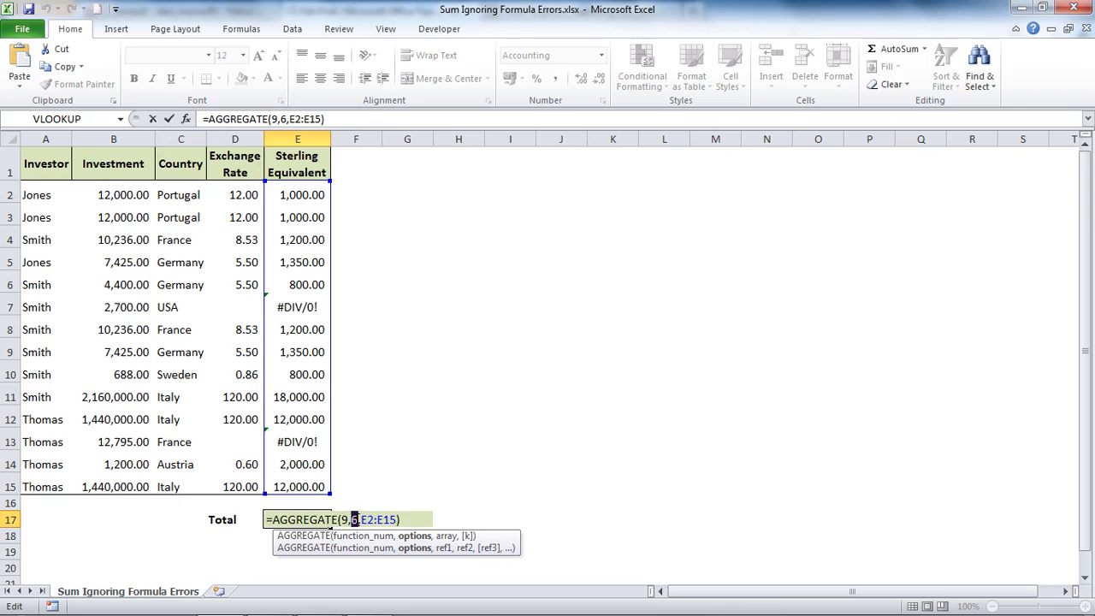
pyautogui.press('BackSpace')
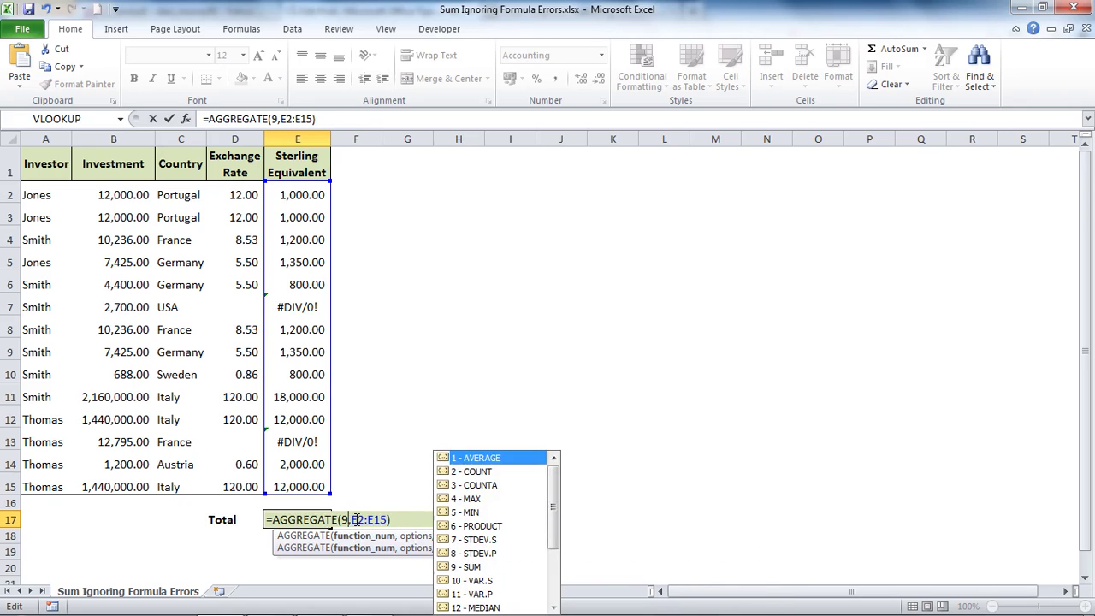
pyautogui.write(',')
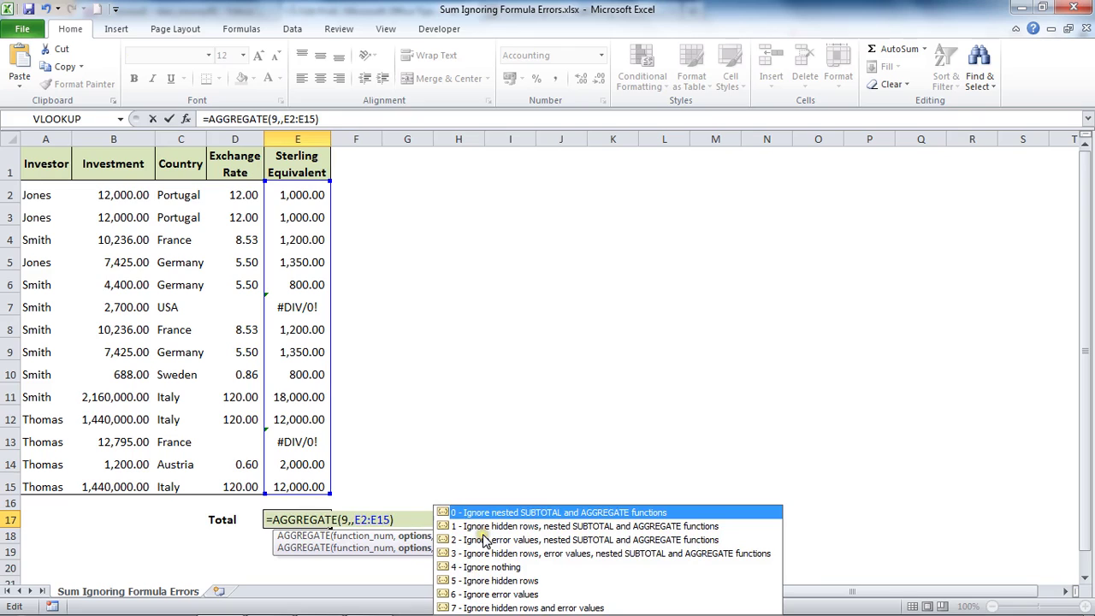
pyautogui.write('7')
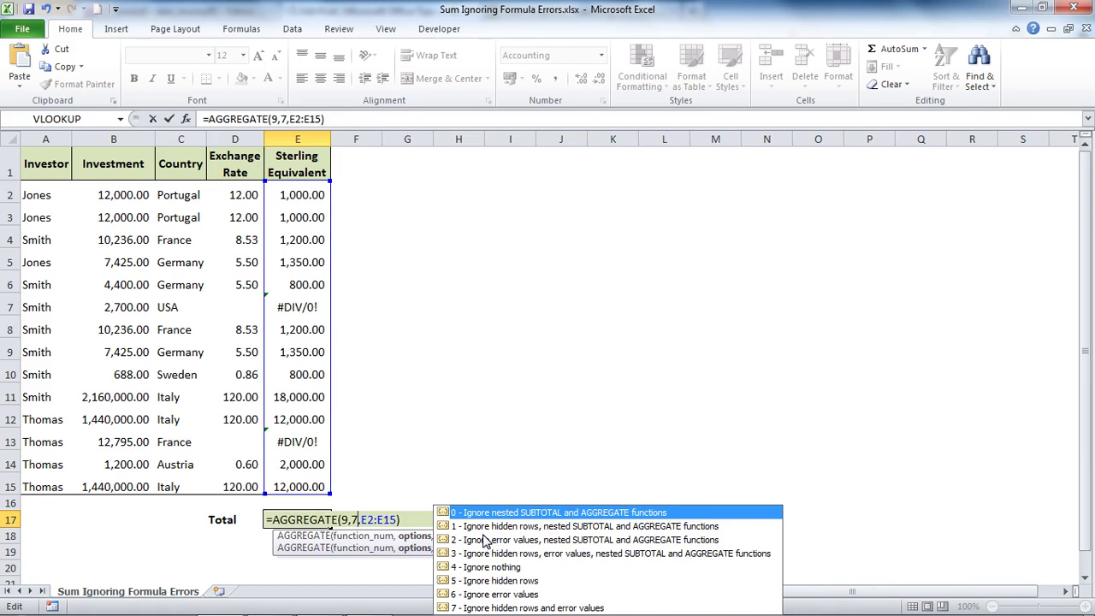
pyautogui.press('Return')
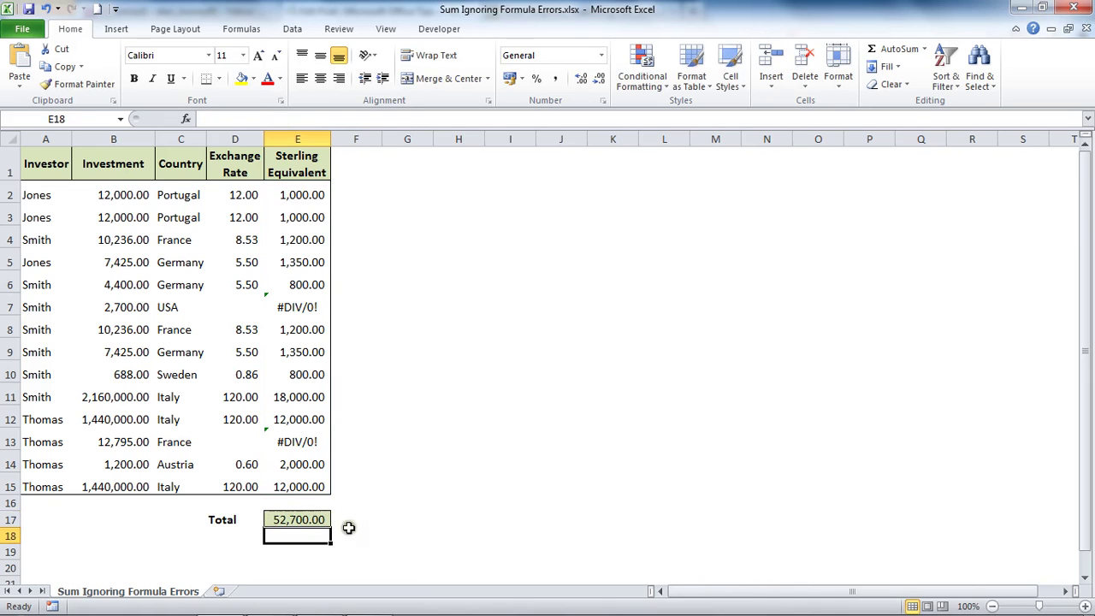
# Filter the table's Country column to show only France, and check the total in E17 against the visible rows.
pyautogui.click(237, 229)
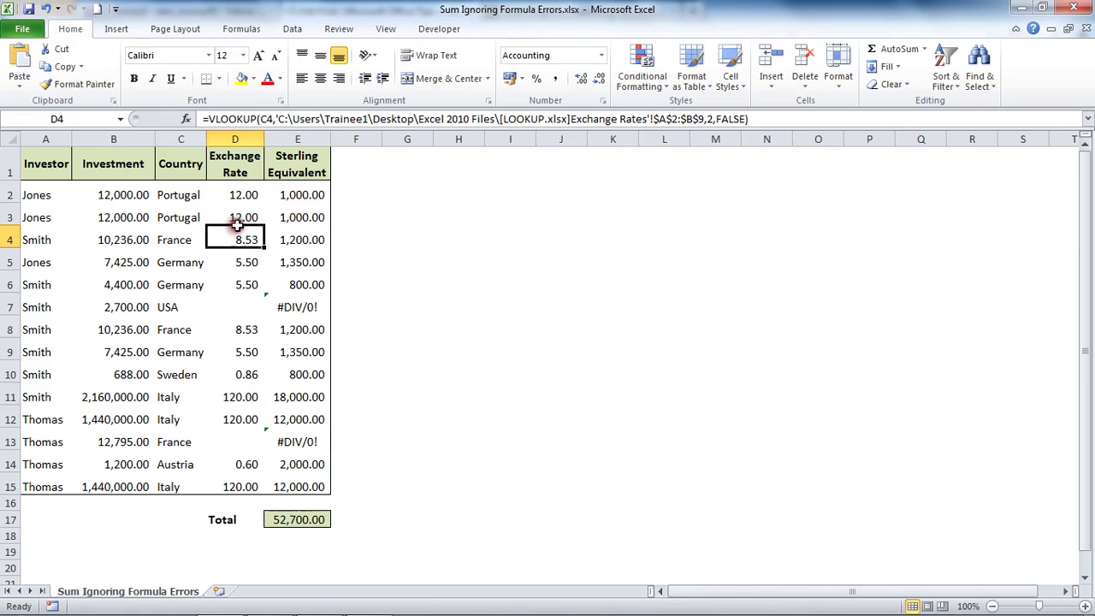
pyautogui.click(292, 29)
pyautogui.click(416, 69)
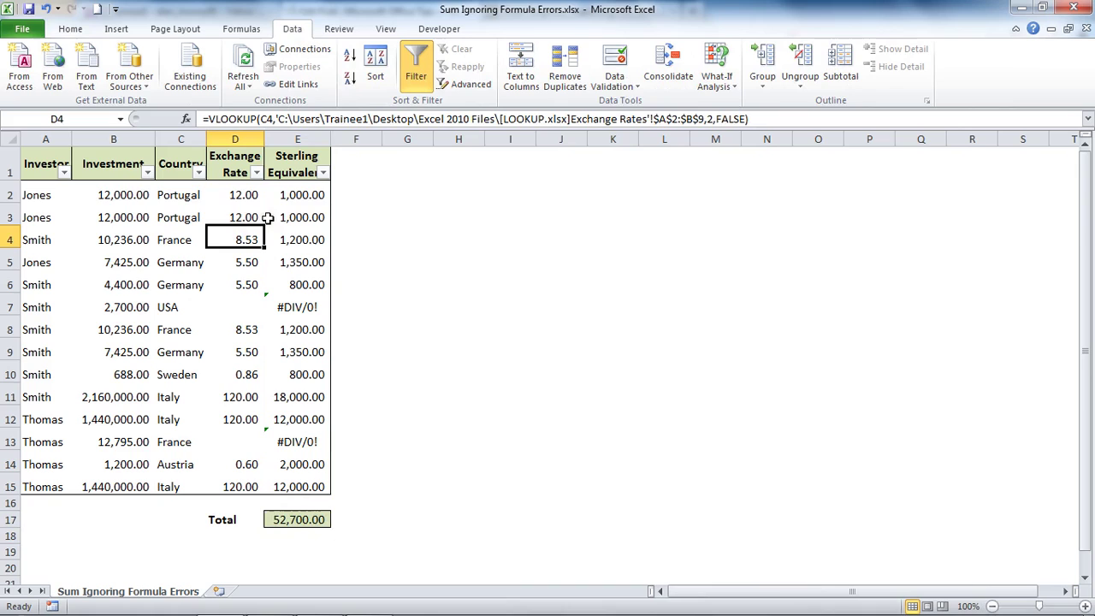
pyautogui.click(198, 173)
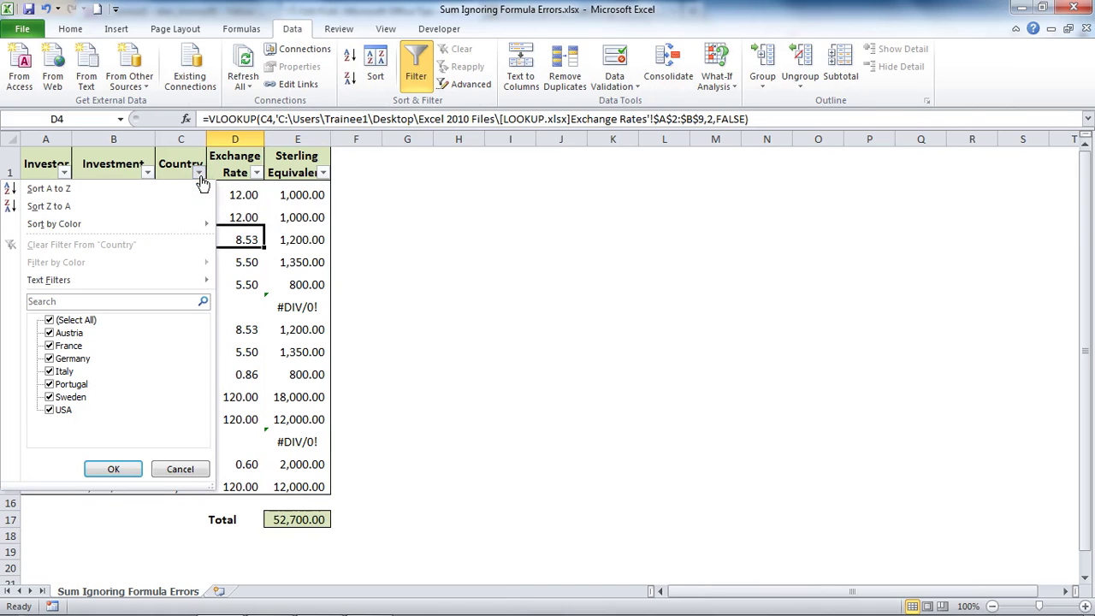
pyautogui.click(49, 321)
pyautogui.click(49, 346)
pyautogui.click(114, 469)
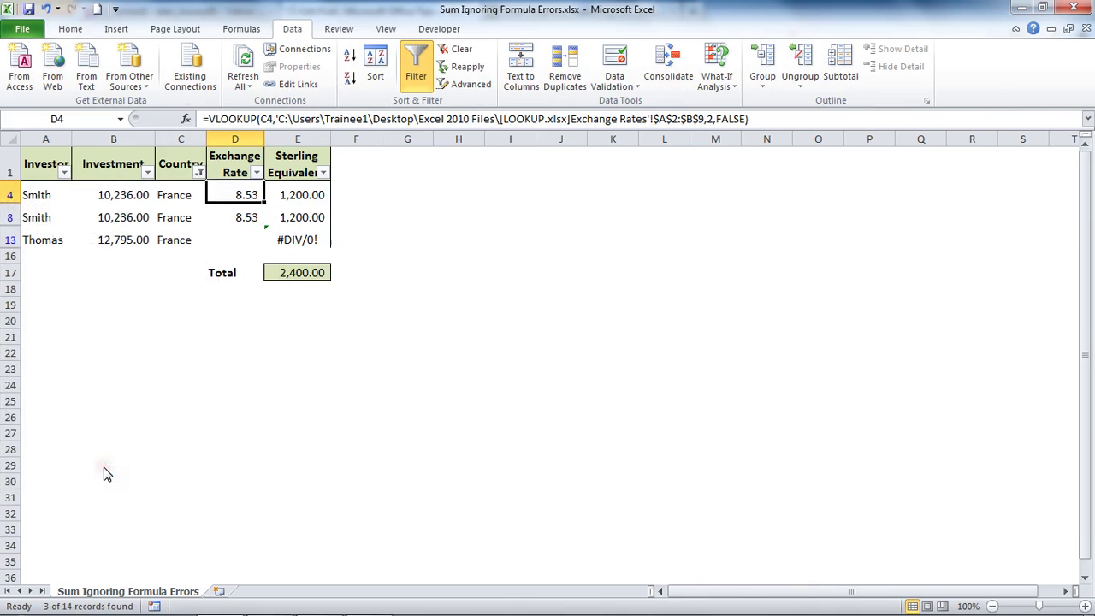
pyautogui.click(315, 272)
pyautogui.click(318, 239)
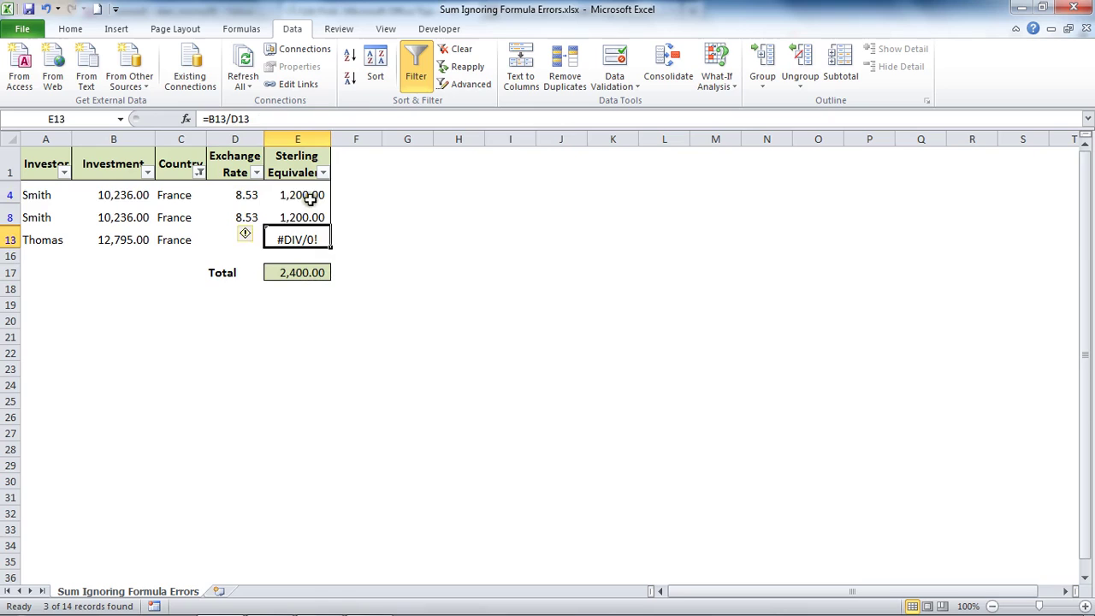
pyautogui.moveTo(308, 196); pyautogui.dragTo(312, 219)
pyautogui.click(315, 274)
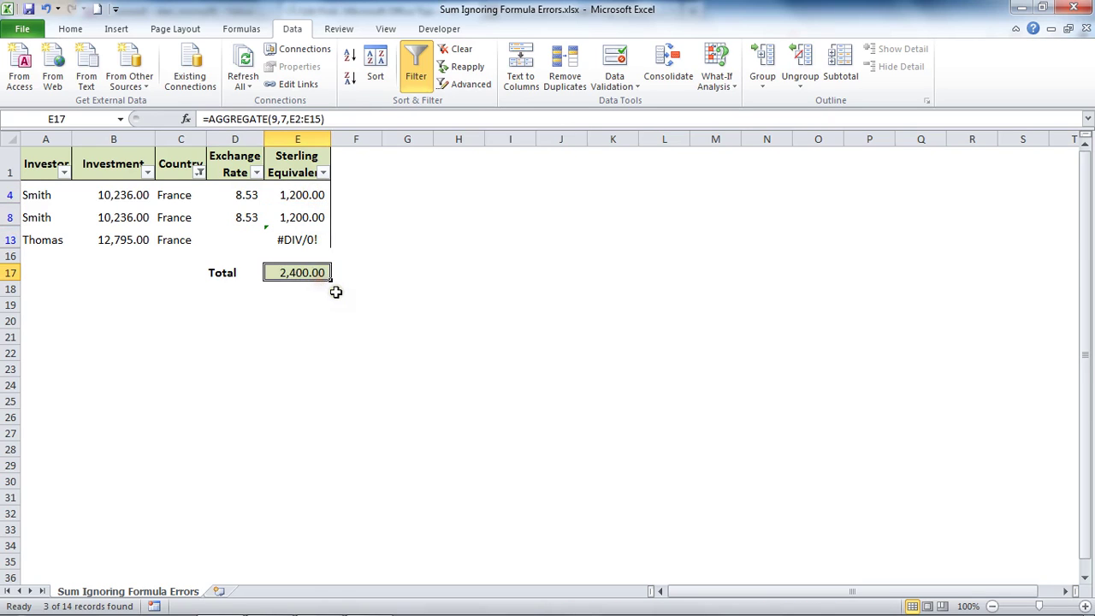